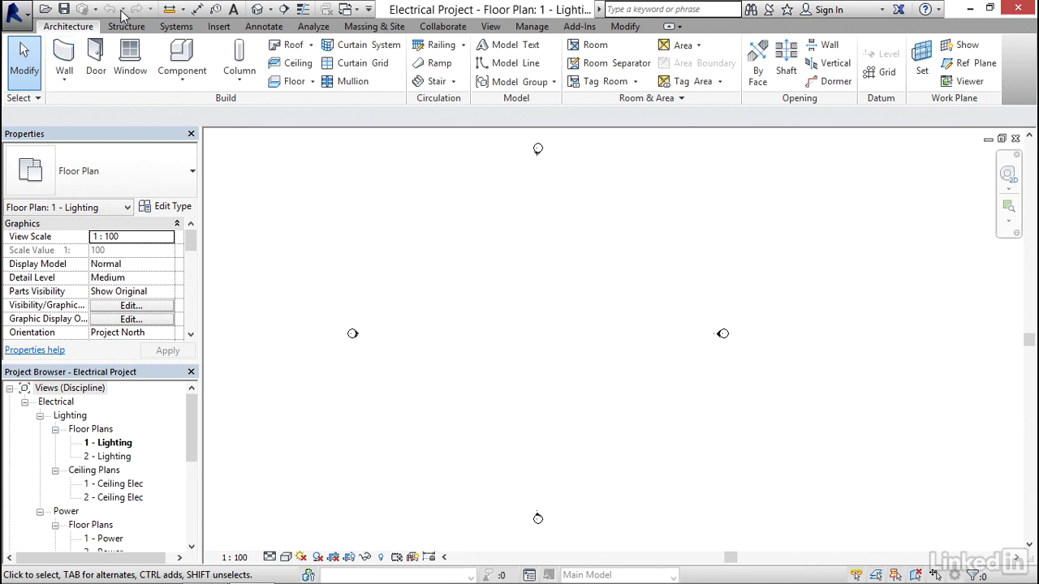
Review the hidden line options in the Mechanical Settings and accept them as they are
{"action": "left_click", "coordinate": [176, 27]}
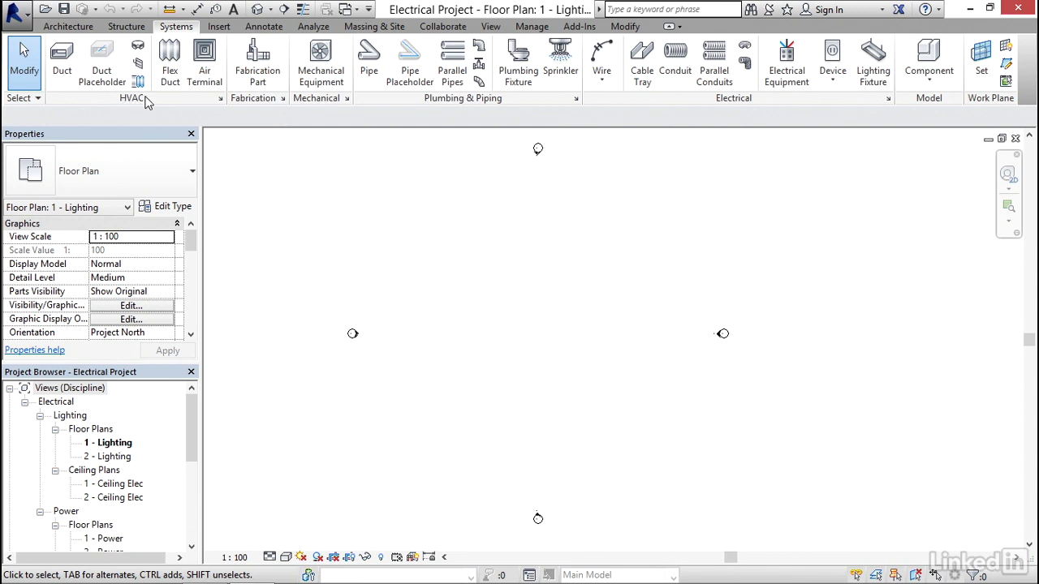
{"action": "left_click", "coordinate": [220, 98]}
{"action": "left_click", "coordinate": [221, 99]}
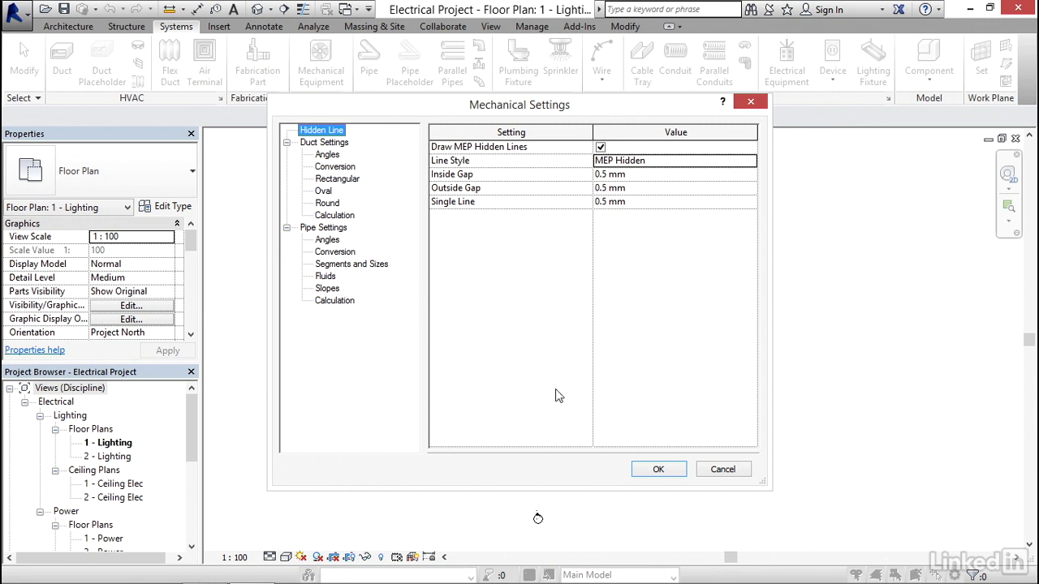
{"action": "left_click", "coordinate": [658, 470]}
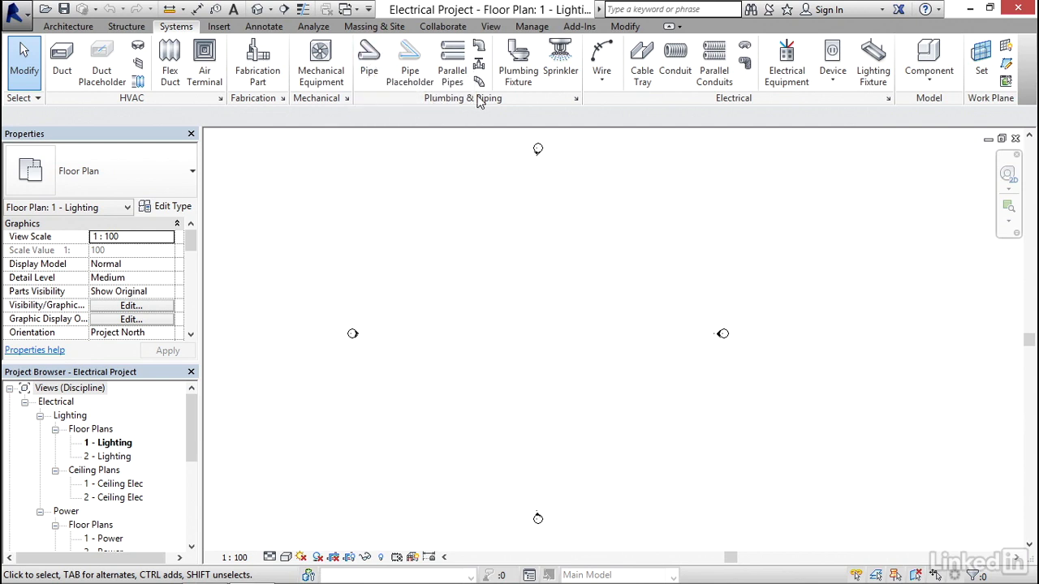
{"action": "left_click", "coordinate": [370, 72]}
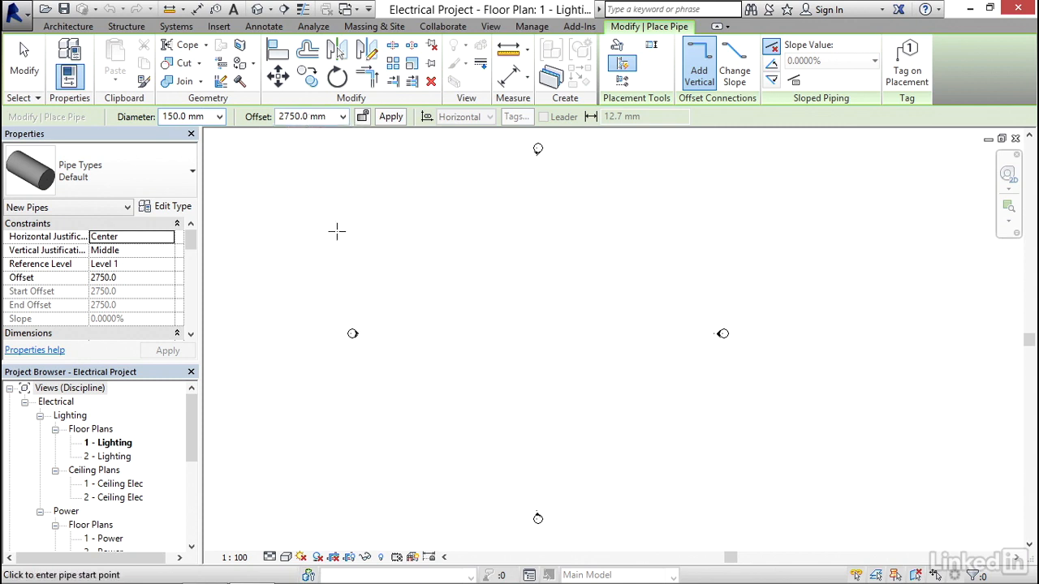
{"action": "middle_click_drag", "start_coordinate": [406, 273], "coordinate": [380, 254]}
{"action": "scroll", "coordinate": [399, 312], "scroll_direction": "up", "scroll_amount": 3}
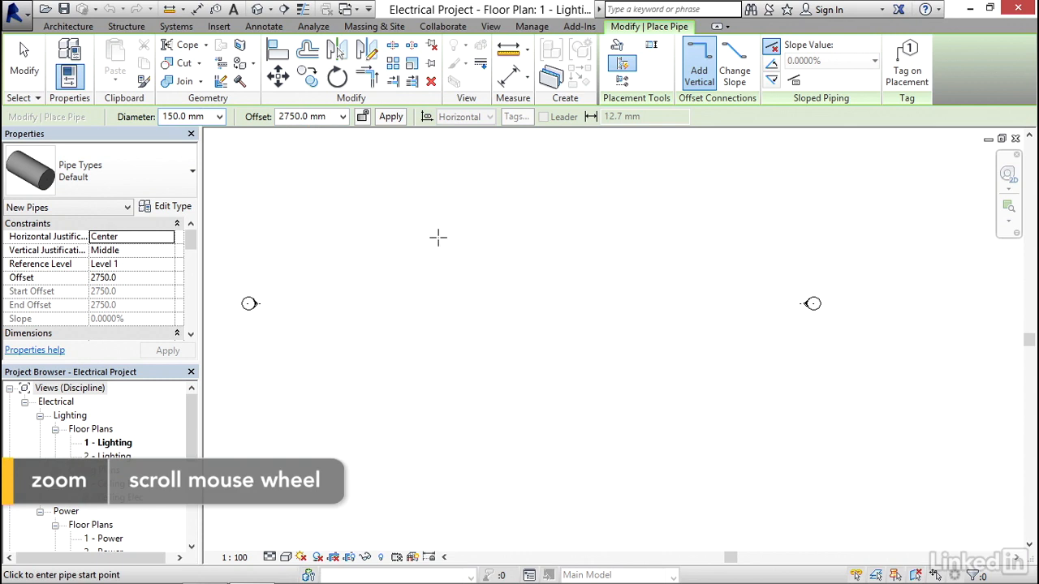
{"action": "key", "text": "Escape"}
{"action": "key", "text": "Escape"}
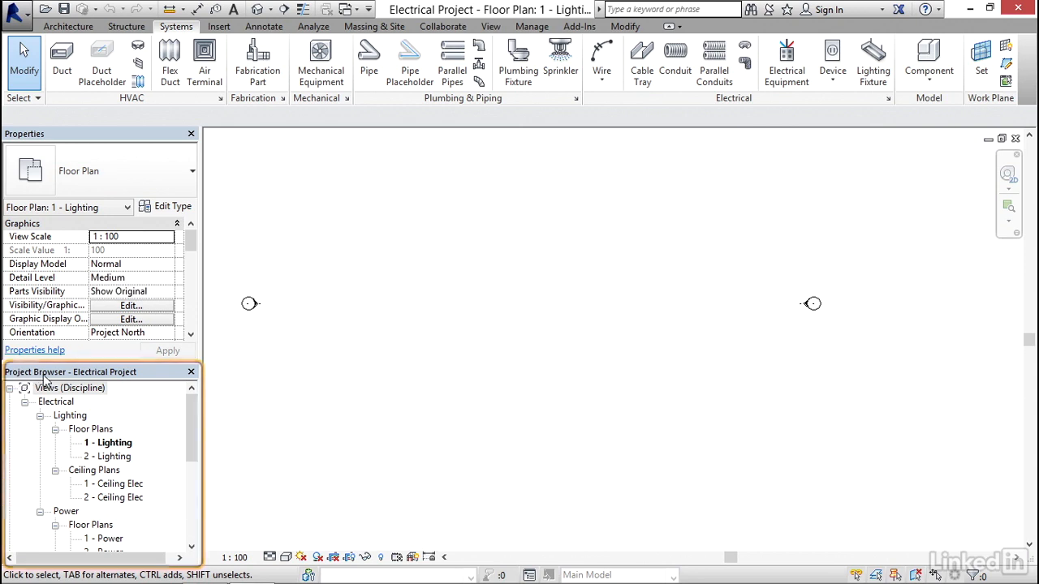
{"action": "left_click", "coordinate": [78, 388]}
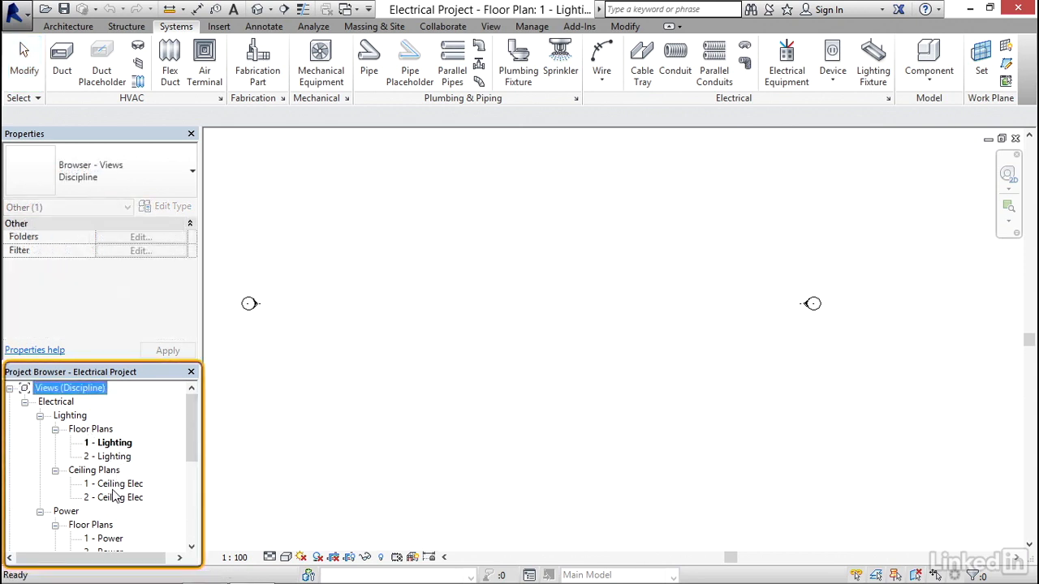
{"action": "left_click_drag", "start_coordinate": [191, 421], "coordinate": [190, 420]}
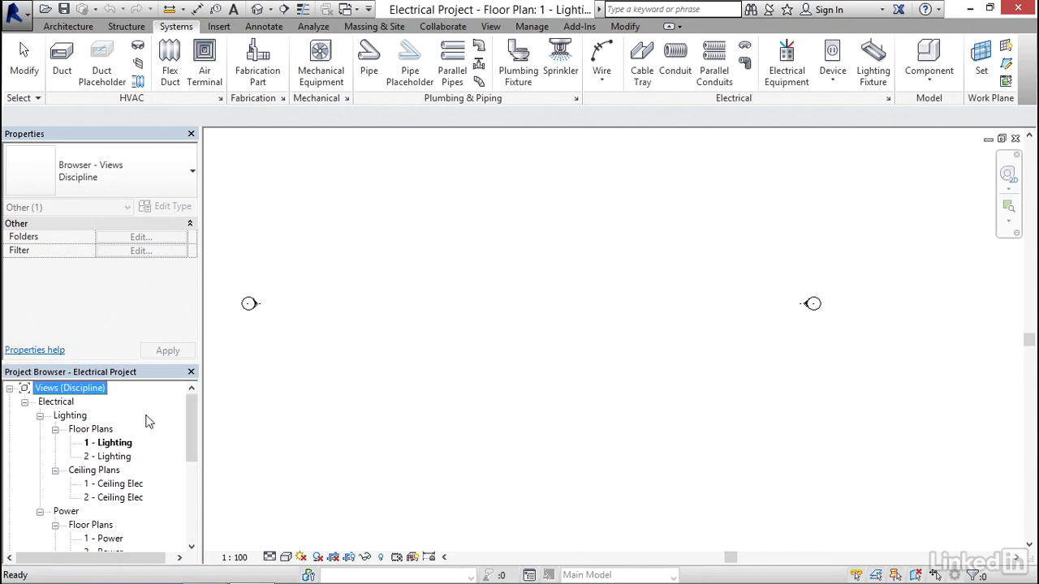
{"action": "left_click", "coordinate": [434, 305]}
{"action": "scroll", "coordinate": [458, 328], "scroll_direction": "down", "scroll_amount": 3}
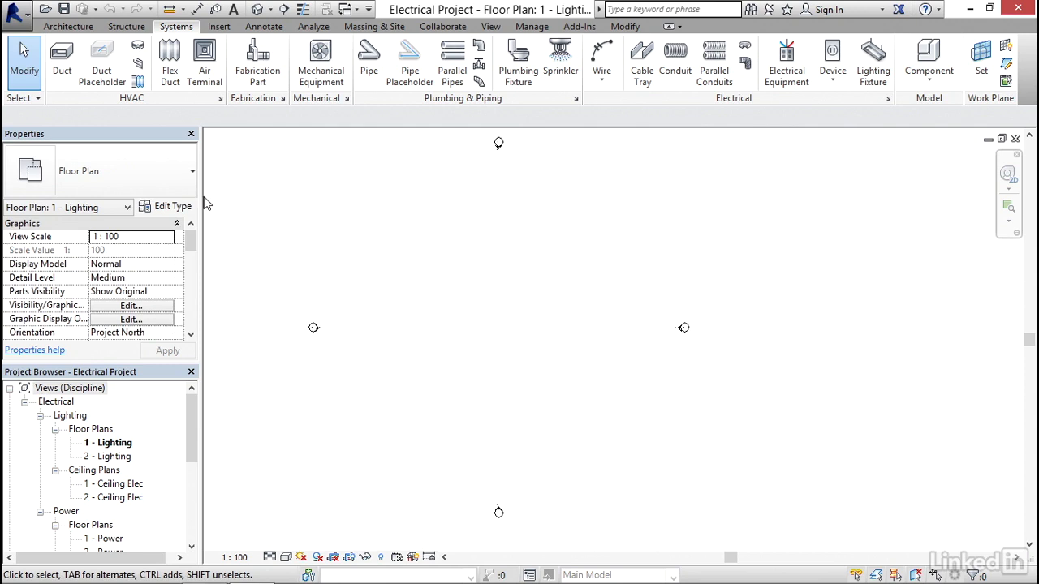
Link the Architectural Revit model from the Backgrounds folder in Exercise Files, positioned Auto - Origin to Origin
{"action": "left_click", "coordinate": [219, 28]}
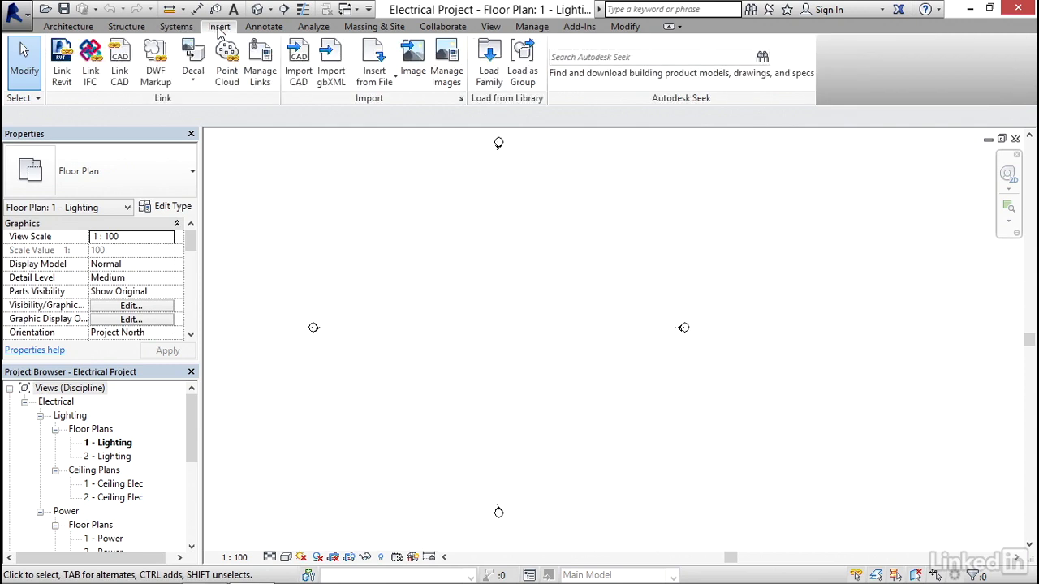
{"action": "left_click", "coordinate": [62, 71]}
{"action": "left_click", "coordinate": [266, 213]}
{"action": "double_click", "coordinate": [374, 173]}
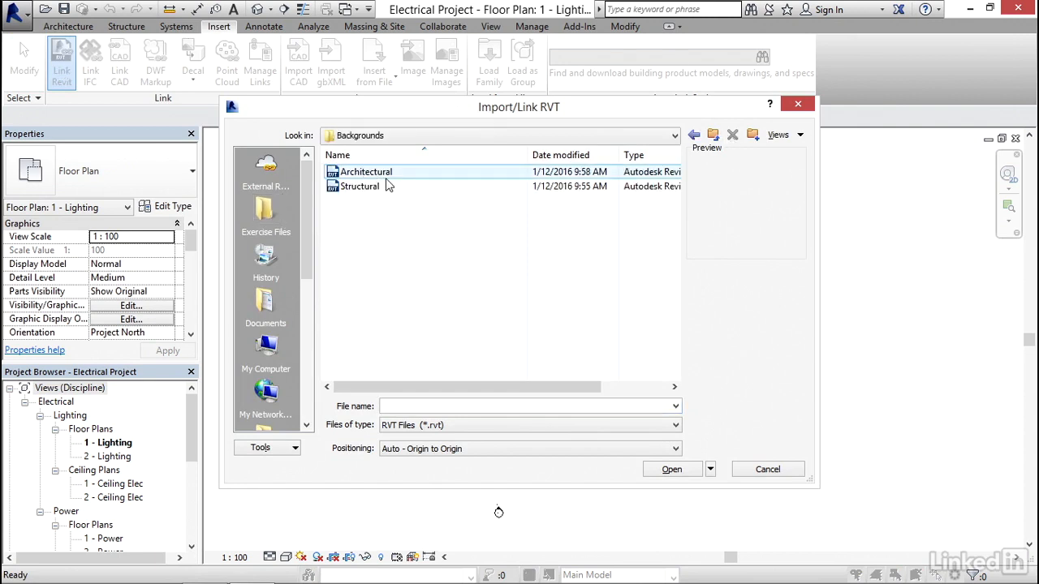
{"action": "left_click", "coordinate": [389, 174]}
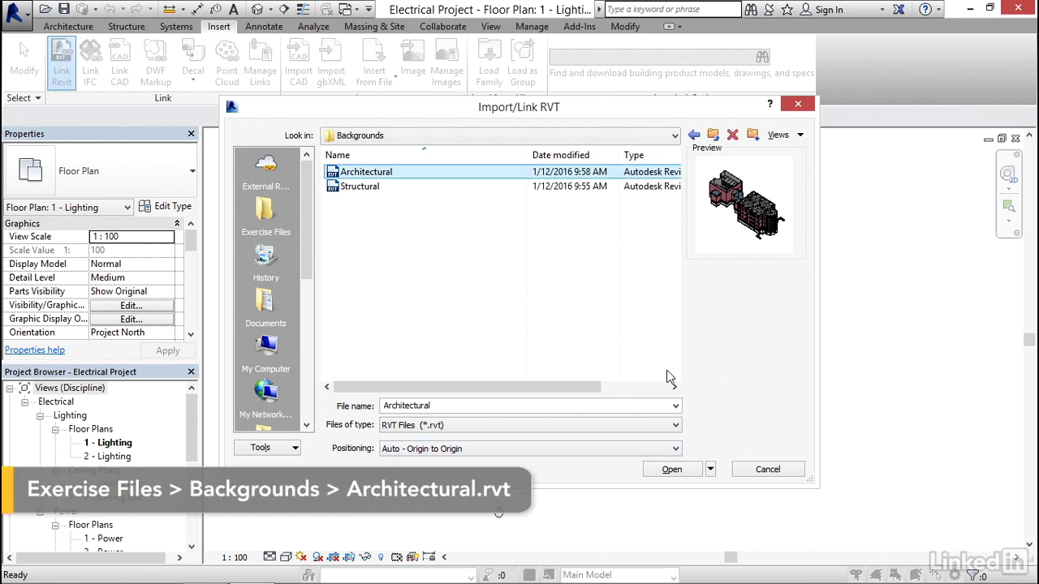
{"action": "left_click", "coordinate": [671, 471]}
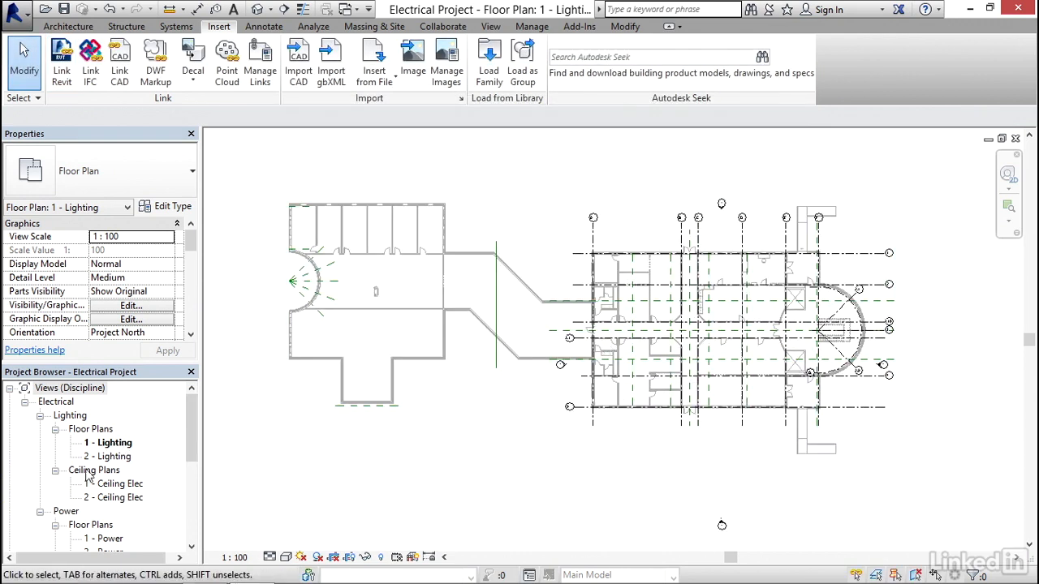
Open the 1 - Ceiling Elec ceiling plan and inspect the linked building's ceiling grids
{"action": "left_click", "coordinate": [70, 388]}
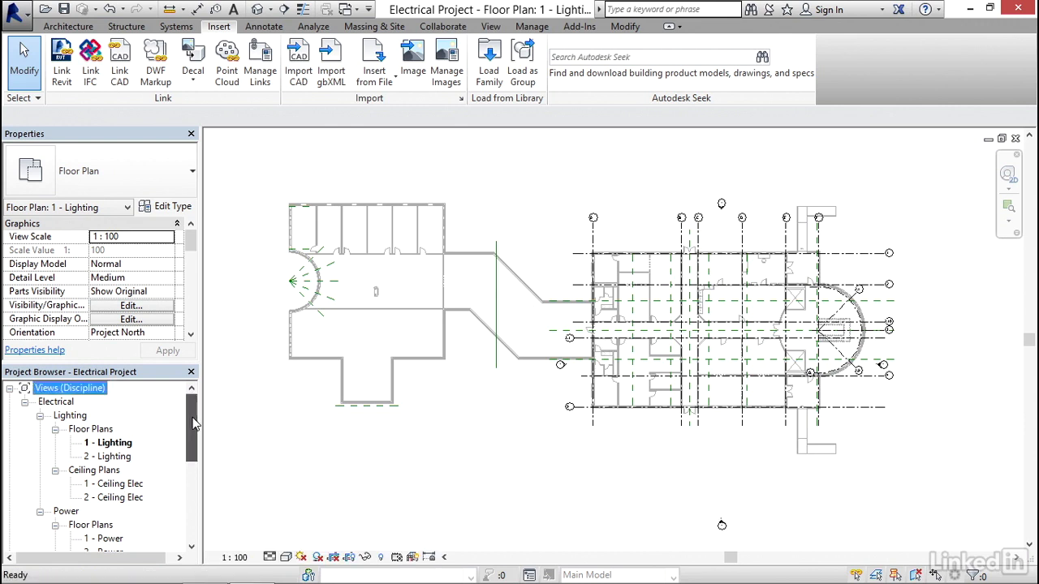
{"action": "scroll", "coordinate": [105, 454], "scroll_direction": "down", "scroll_amount": 1}
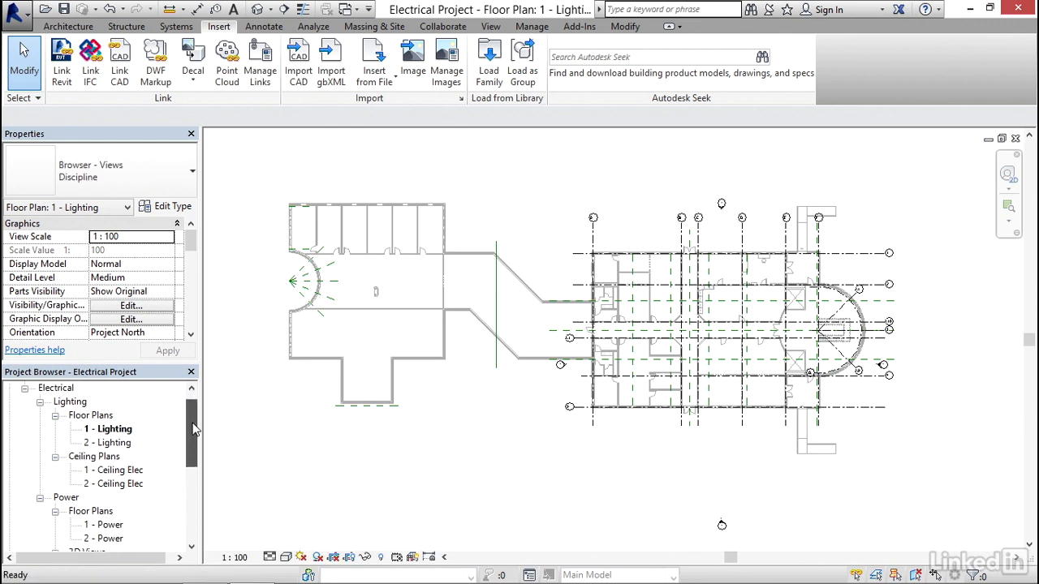
{"action": "double_click", "coordinate": [113, 471]}
{"action": "scroll", "coordinate": [545, 370], "scroll_direction": "up", "scroll_amount": 6}
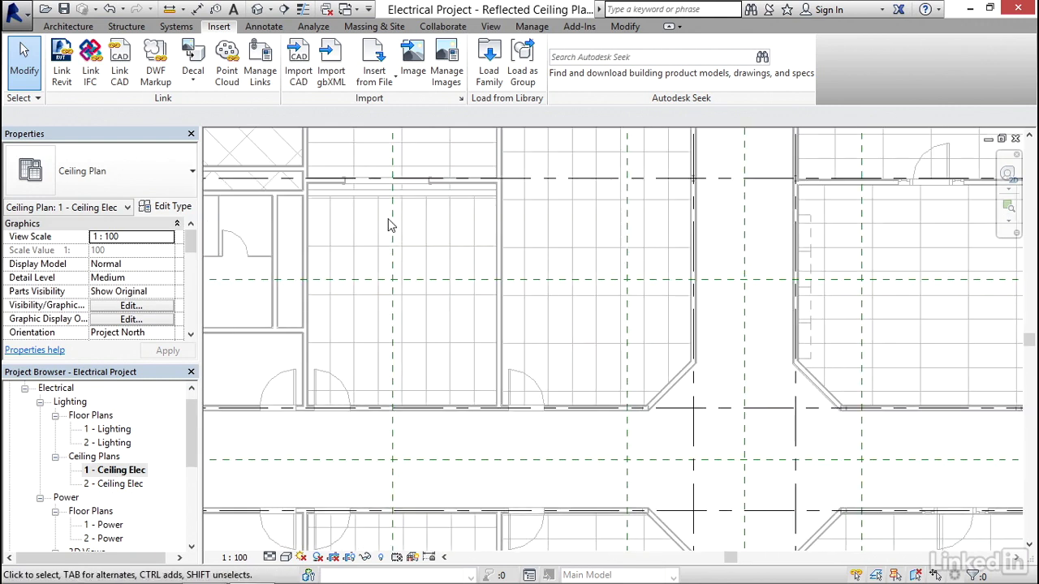
{"action": "scroll", "coordinate": [524, 324], "scroll_direction": "down", "scroll_amount": 6}
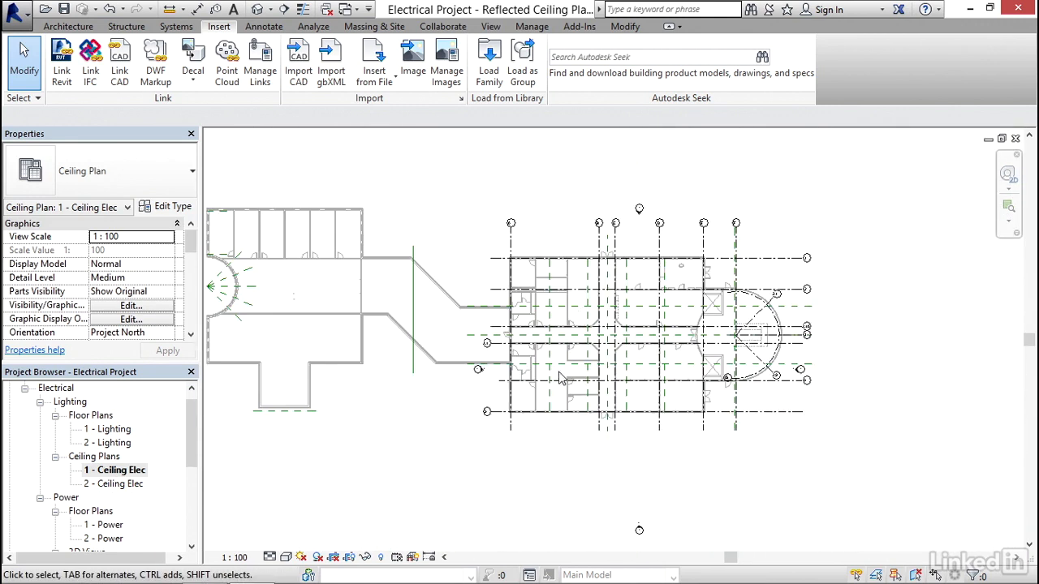
{"action": "middle_click_drag", "start_coordinate": [559, 368], "coordinate": [604, 337]}
Open the South - Elec building elevation to inspect the linked model's facade and levels
{"action": "scroll", "coordinate": [194, 457], "scroll_direction": "down", "scroll_amount": 2}
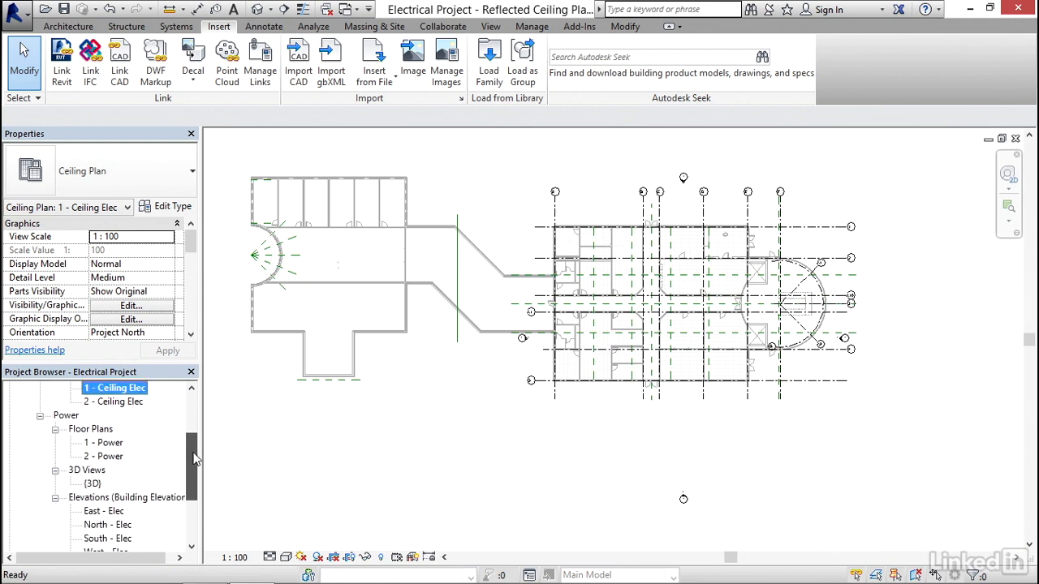
{"action": "scroll", "coordinate": [195, 458], "scroll_direction": "down", "scroll_amount": 1}
{"action": "scroll", "coordinate": [197, 475], "scroll_direction": "down", "scroll_amount": 2}
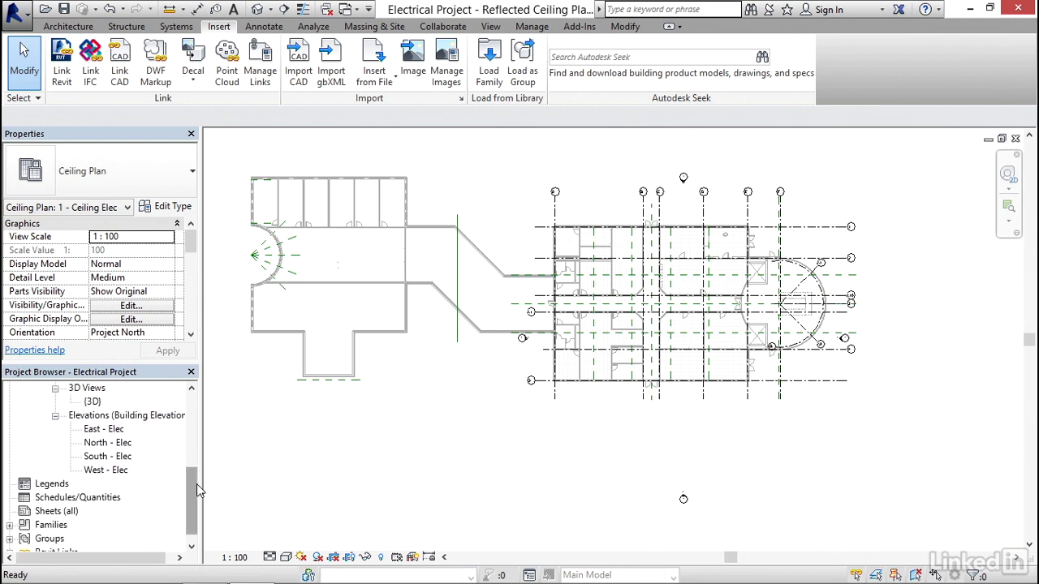
{"action": "double_click", "coordinate": [114, 457]}
{"action": "middle_click_drag", "start_coordinate": [662, 393], "coordinate": [575, 388]}
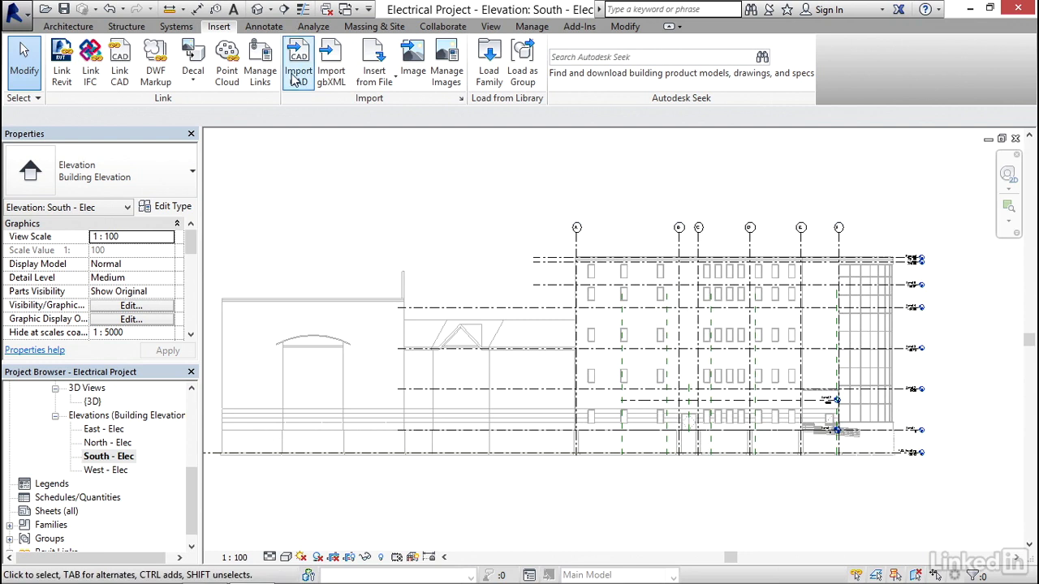
Open the default 3D view of the project to see the whole linked architectural model
{"action": "left_click", "coordinate": [258, 11]}
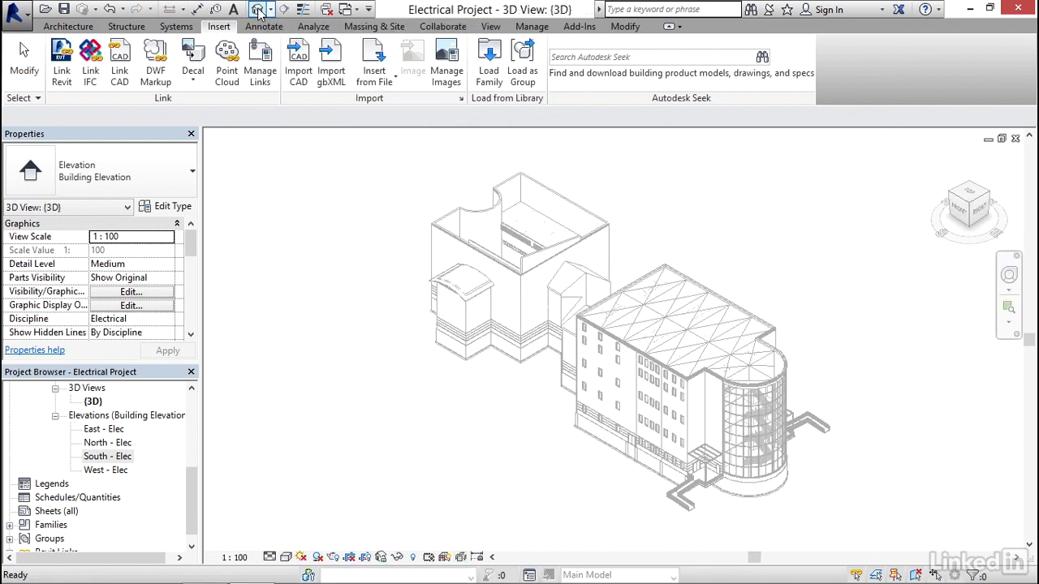
{"action": "middle_click_drag", "start_coordinate": [330, 271], "coordinate": [284, 245]}
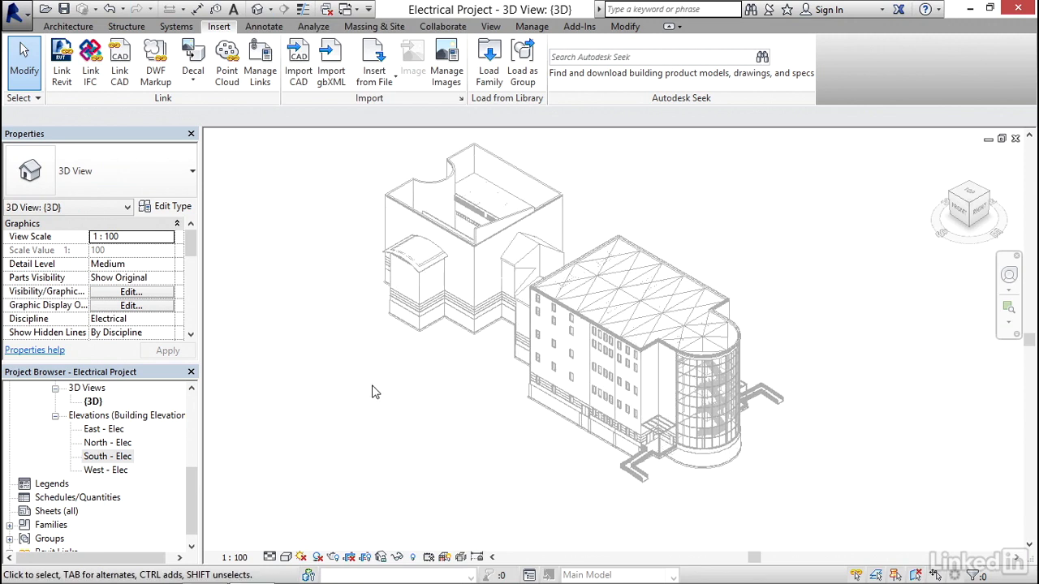
{"action": "left_click", "coordinate": [107, 457]}
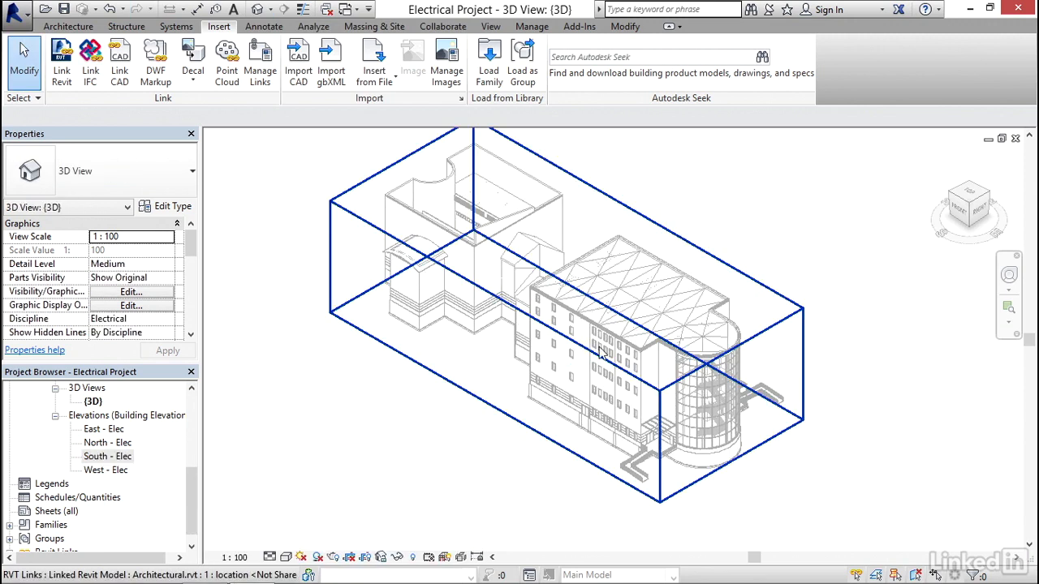
{"action": "left_click_drag", "start_coordinate": [195, 497], "coordinate": [203, 428]}
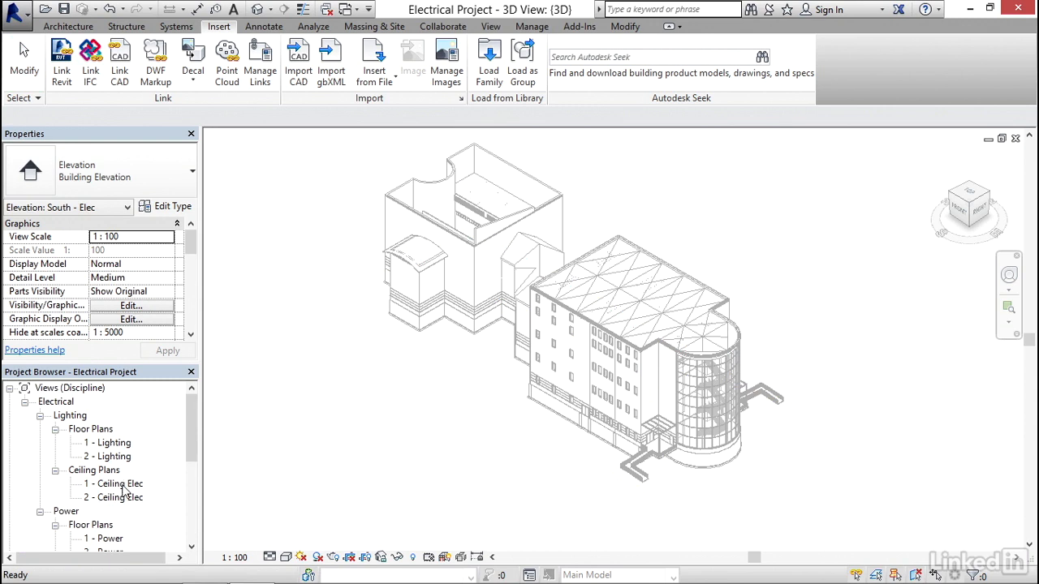
{"action": "left_click", "coordinate": [373, 375]}
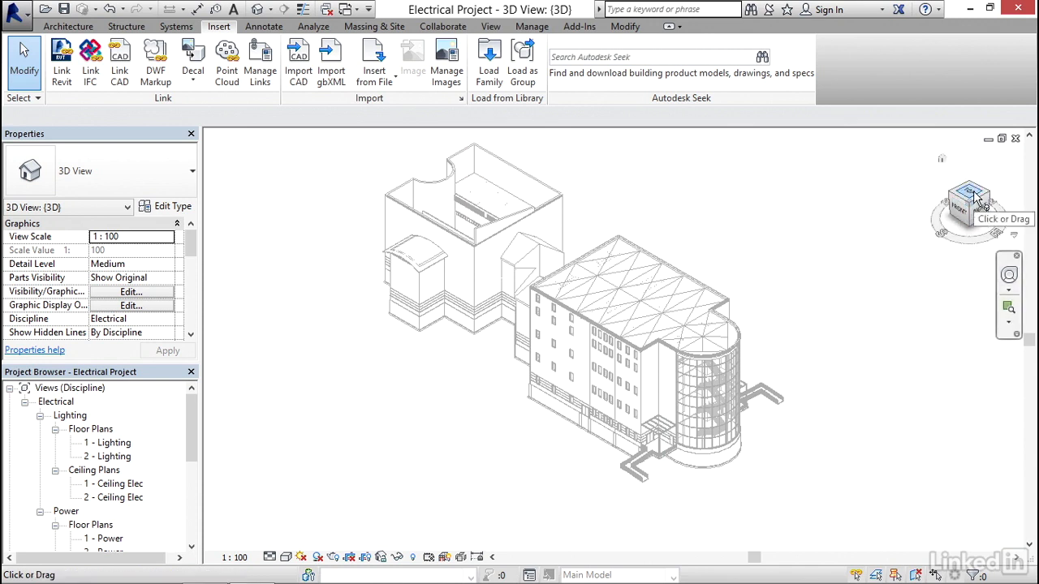
View the 3D model from the front and return it to the isometric orientation showing top, front and right
{"action": "left_click", "coordinate": [942, 159]}
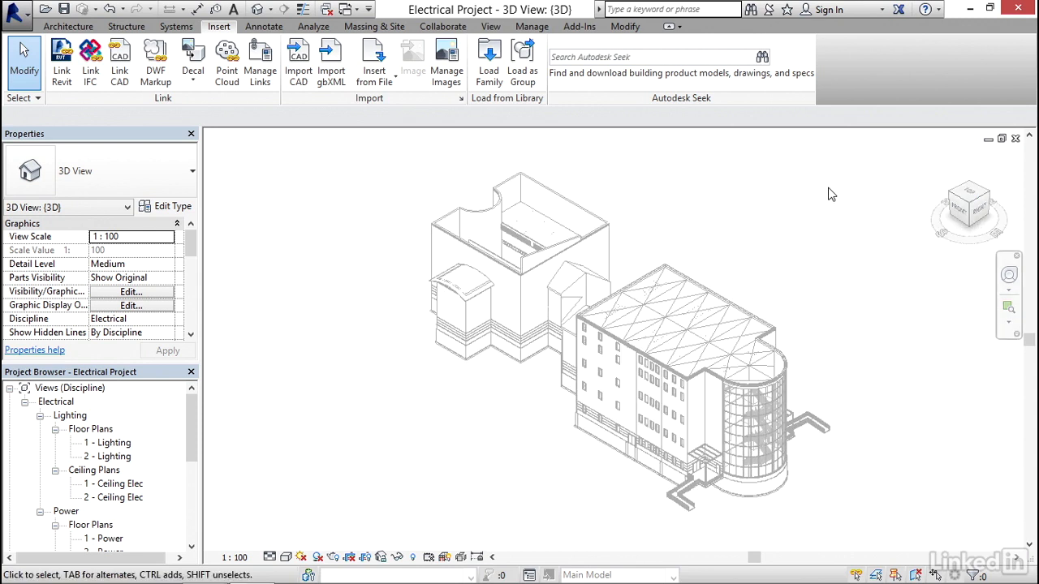
{"action": "left_click", "coordinate": [961, 219]}
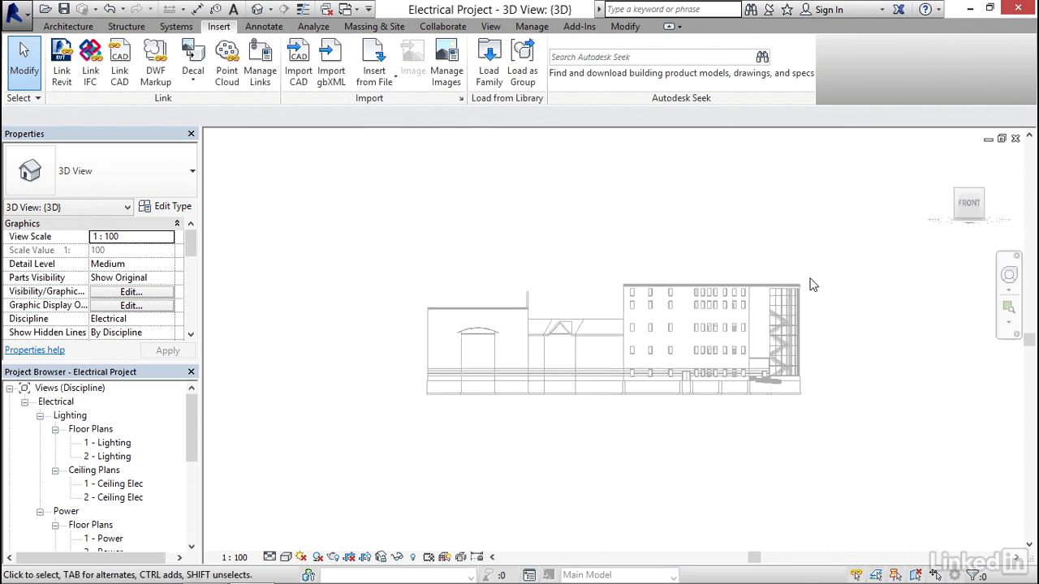
{"action": "left_click", "coordinate": [982, 193]}
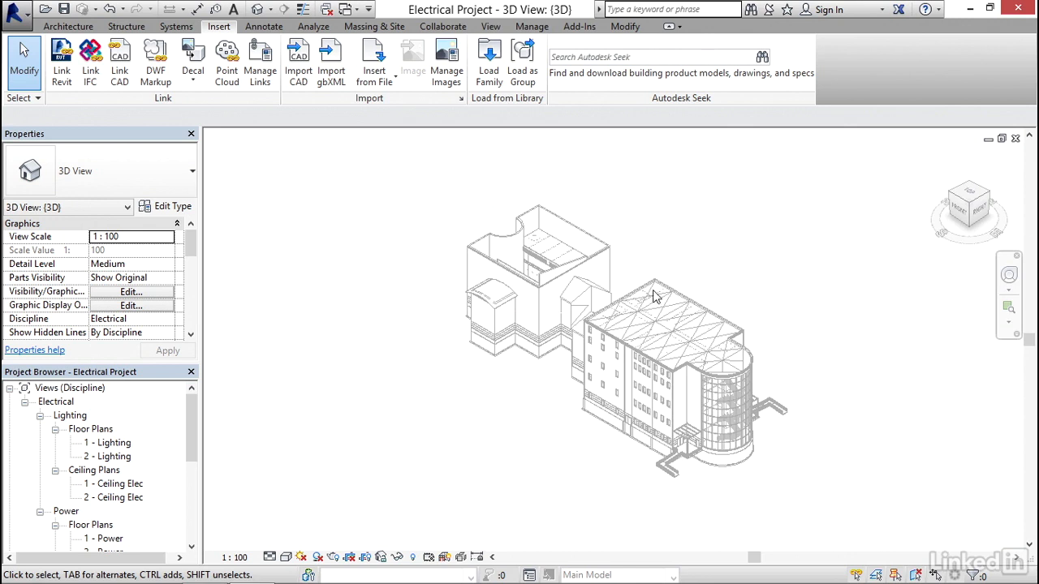
Examine the linked building in the 3D view, from the glazed stair tower close up to the whole complex
{"action": "middle_click_drag", "start_coordinate": [780, 350], "coordinate": [779, 349]}
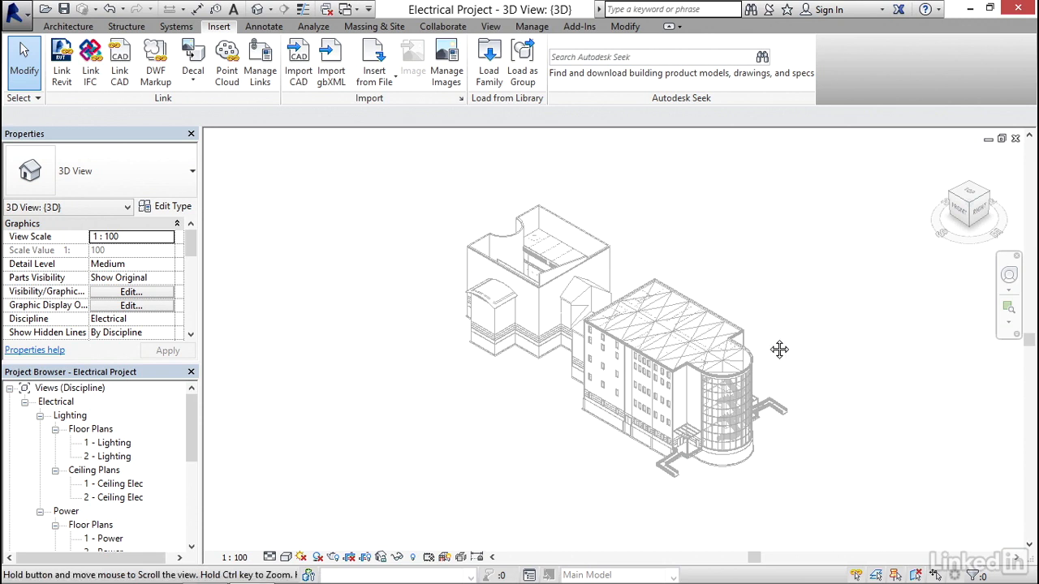
{"action": "middle_click_drag", "start_coordinate": [779, 350], "coordinate": [680, 308]}
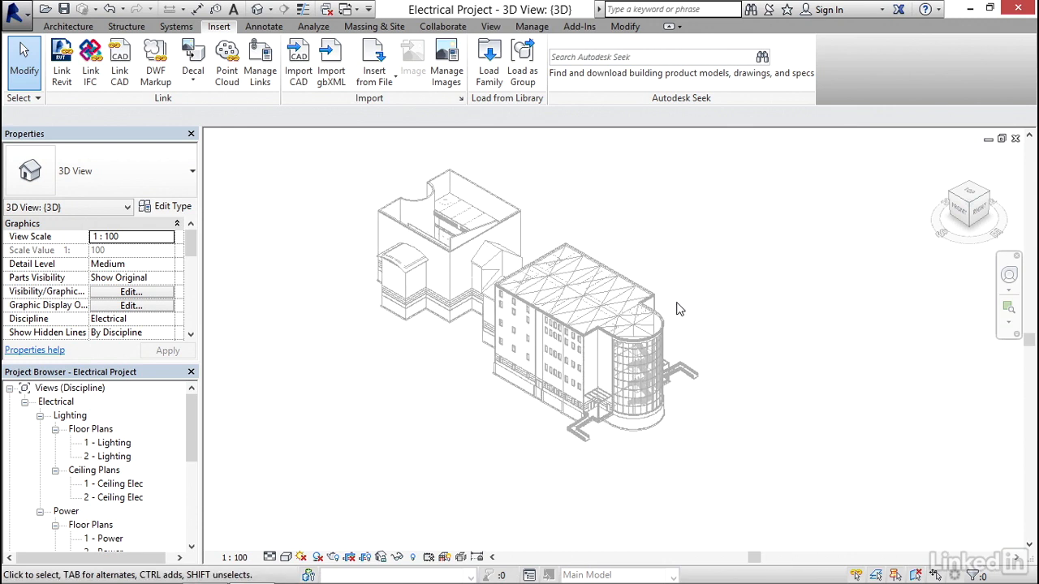
{"action": "scroll", "coordinate": [689, 307], "scroll_direction": "down", "scroll_amount": 3}
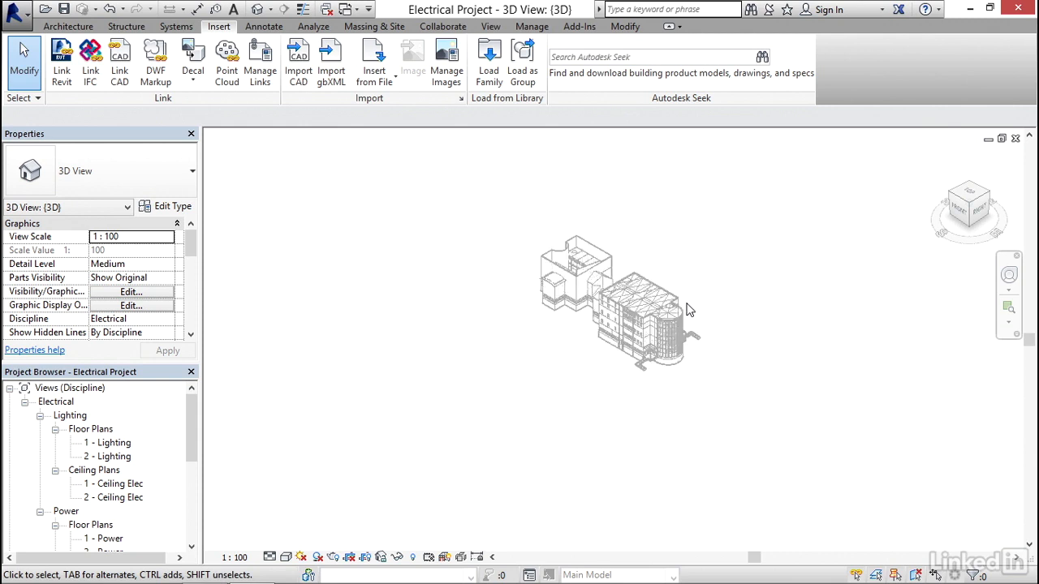
{"action": "scroll", "coordinate": [683, 333], "scroll_direction": "up", "scroll_amount": 6}
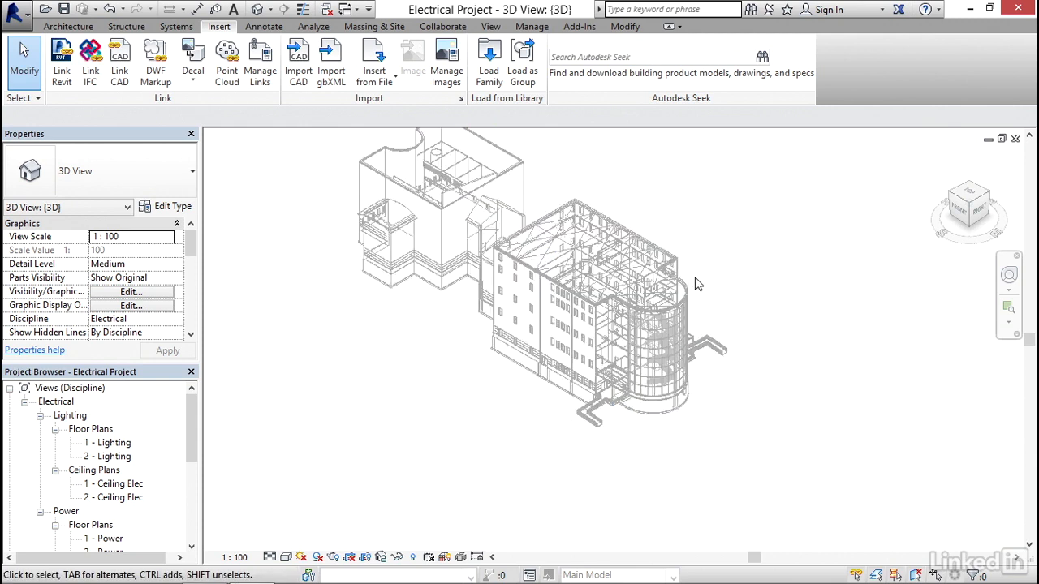
{"action": "scroll", "coordinate": [695, 278], "scroll_direction": "up", "scroll_amount": 1}
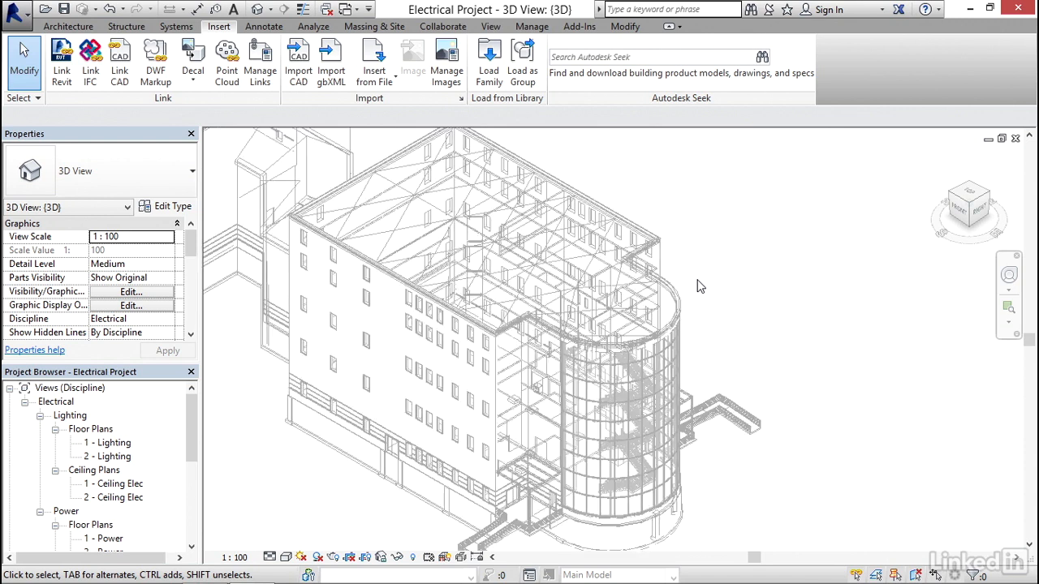
{"action": "middle_click_drag", "start_coordinate": [712, 327], "coordinate": [786, 297]}
{"action": "scroll", "coordinate": [775, 289], "scroll_direction": "down", "scroll_amount": 1}
{"action": "middle_click_drag", "start_coordinate": [775, 259], "coordinate": [753, 294]}
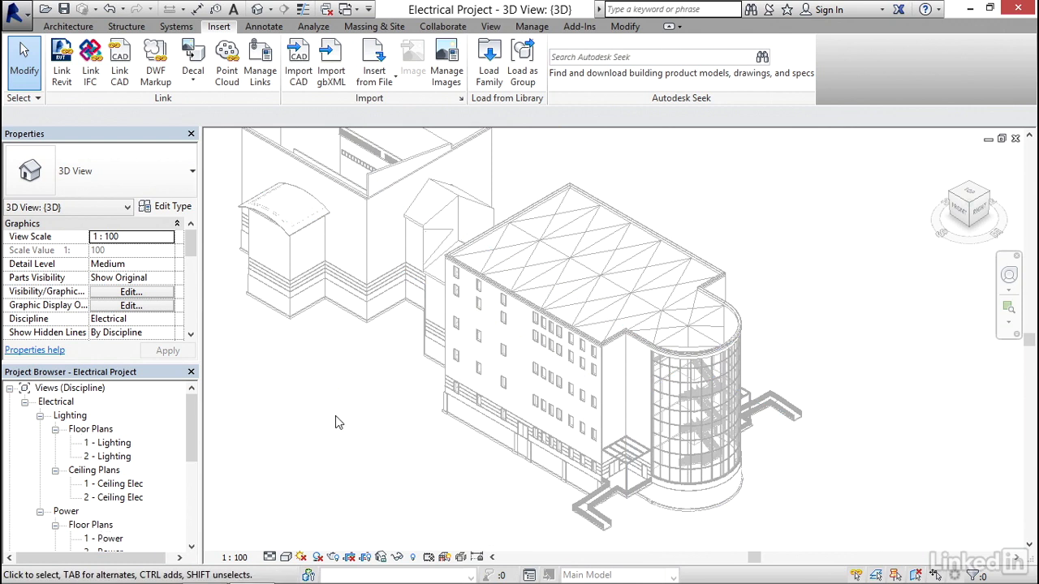
{"action": "middle_click_drag", "start_coordinate": [347, 349], "coordinate": [408, 419]}
{"action": "scroll", "coordinate": [328, 298], "scroll_direction": "down", "scroll_amount": 1}
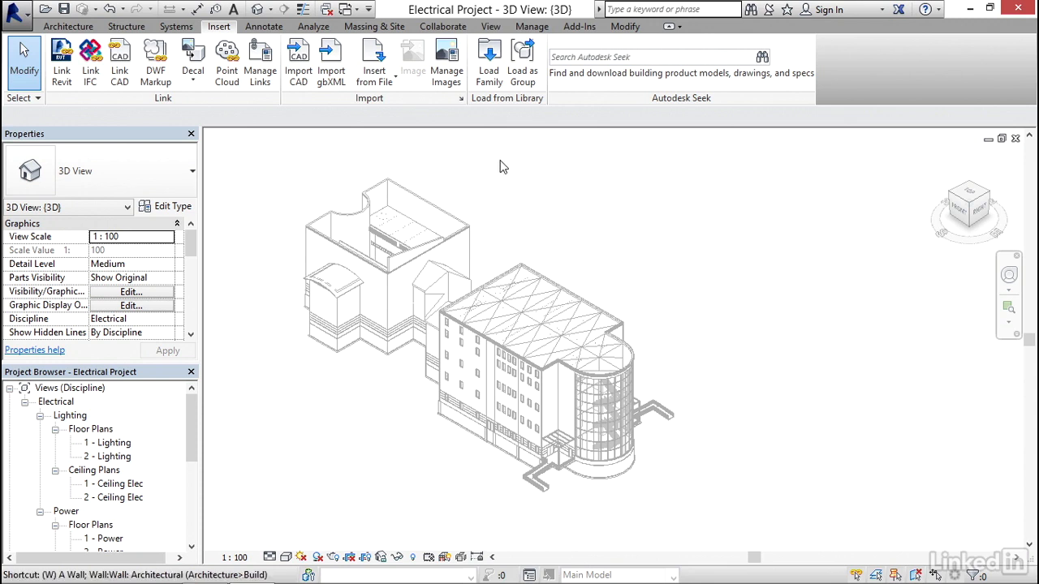
Tile all open views of the electrical project and zoom every one of them to fit
{"action": "key", "text": "w"}
{"action": "key", "text": "t"}
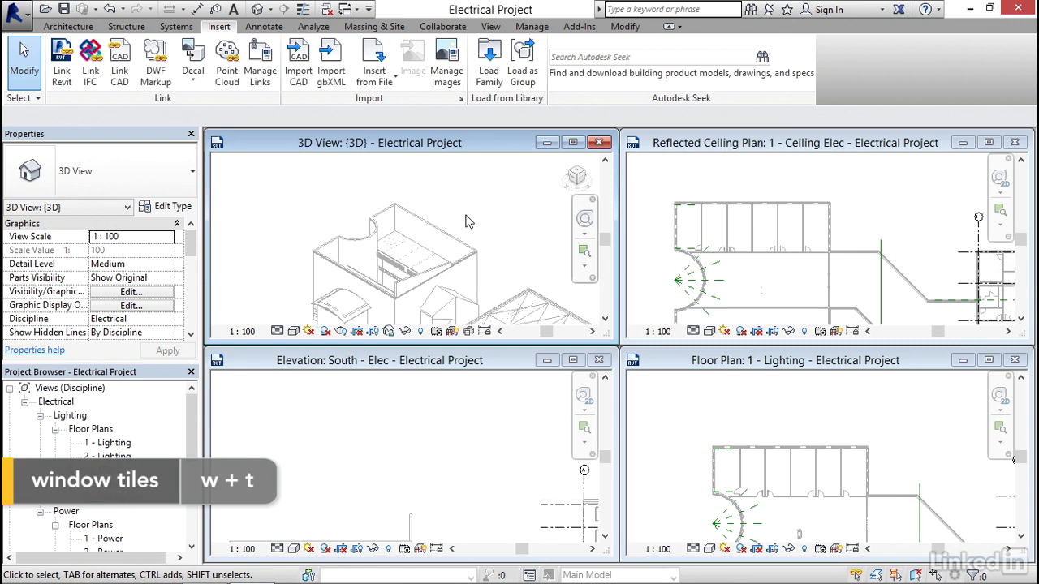
{"action": "key", "text": "z"}
{"action": "key", "text": "a"}
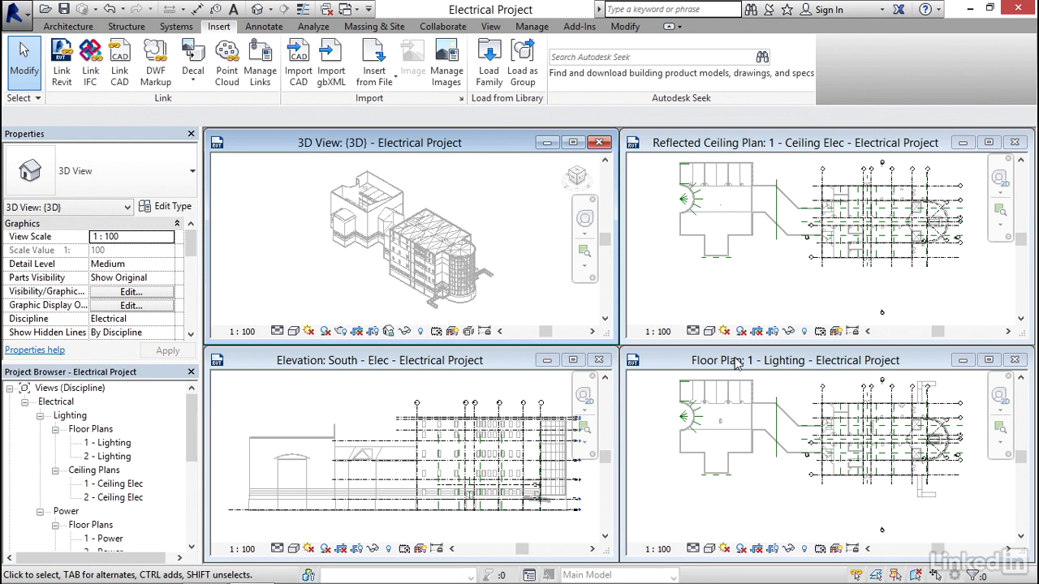
Maximize the 1 - Lighting floor plan out of the tiled views and frame the whole building plan
{"action": "double_click", "coordinate": [791, 363]}
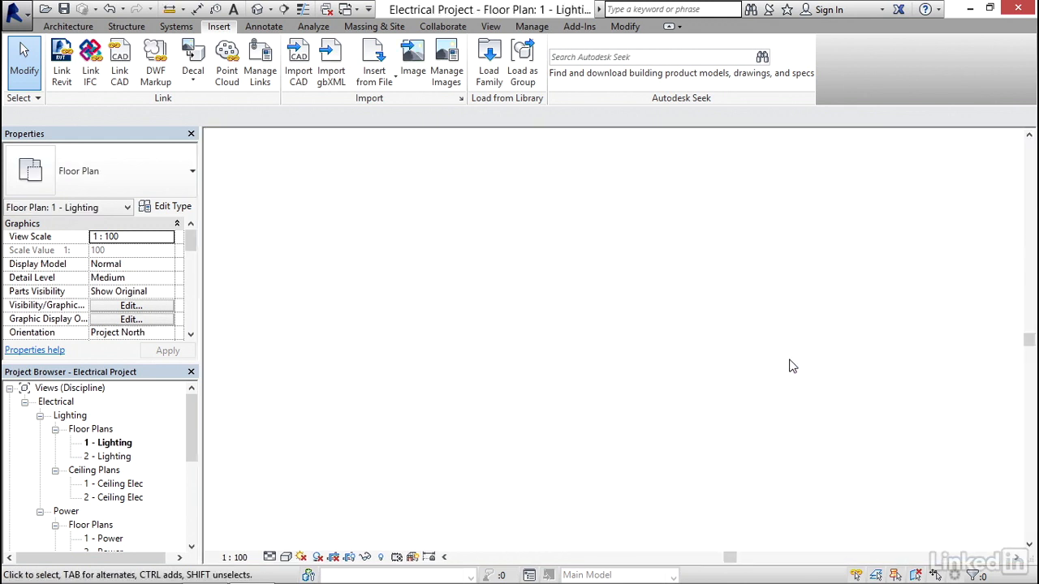
{"action": "middle_click_drag", "start_coordinate": [453, 272], "coordinate": [566, 383]}
{"action": "scroll", "coordinate": [473, 259], "scroll_direction": "up", "scroll_amount": 4}
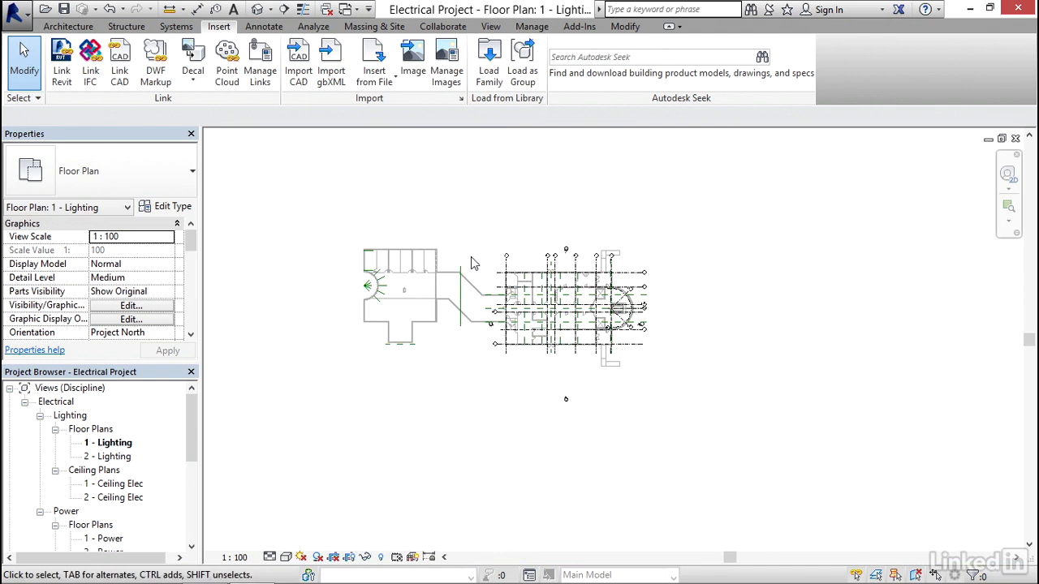
{"action": "middle_click_drag", "start_coordinate": [510, 328], "coordinate": [503, 268]}
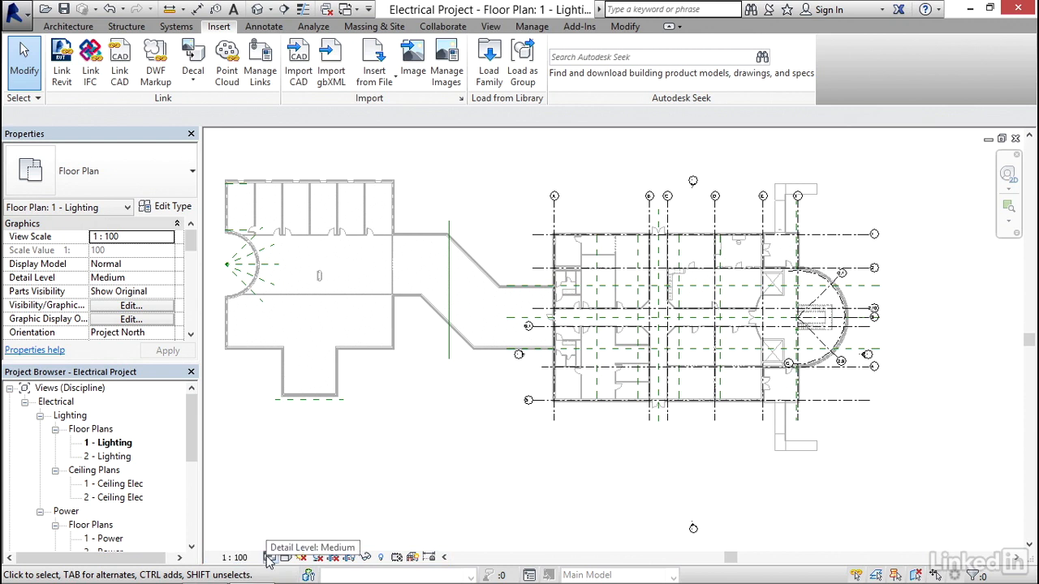
Set the lighting plan's detail level to Coarse at the exterior wall corner on grid 5, and return it to Medium
{"action": "scroll", "coordinate": [487, 422], "scroll_direction": "up", "scroll_amount": 4}
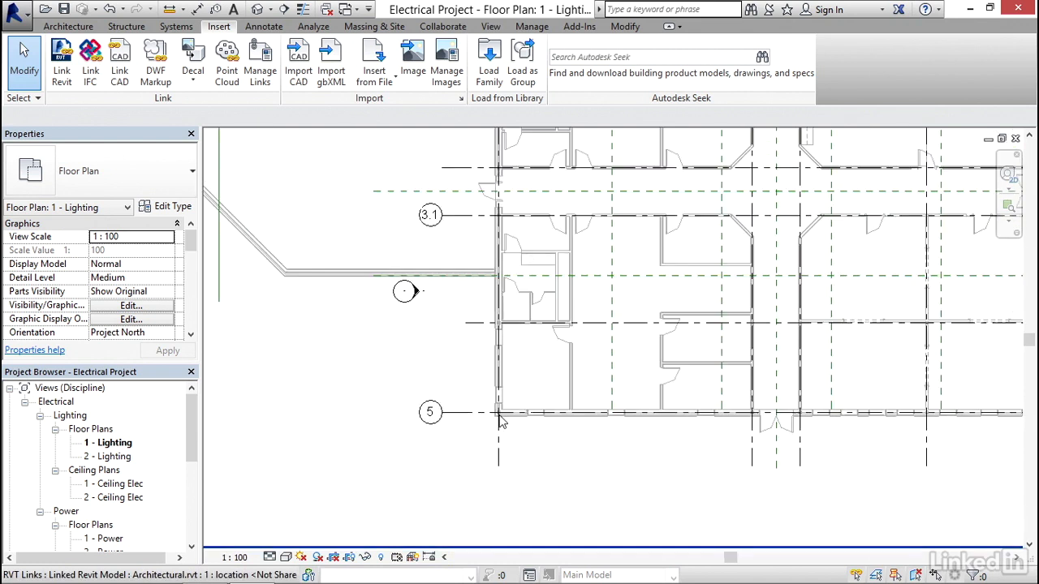
{"action": "scroll", "coordinate": [501, 422], "scroll_direction": "up", "scroll_amount": 5}
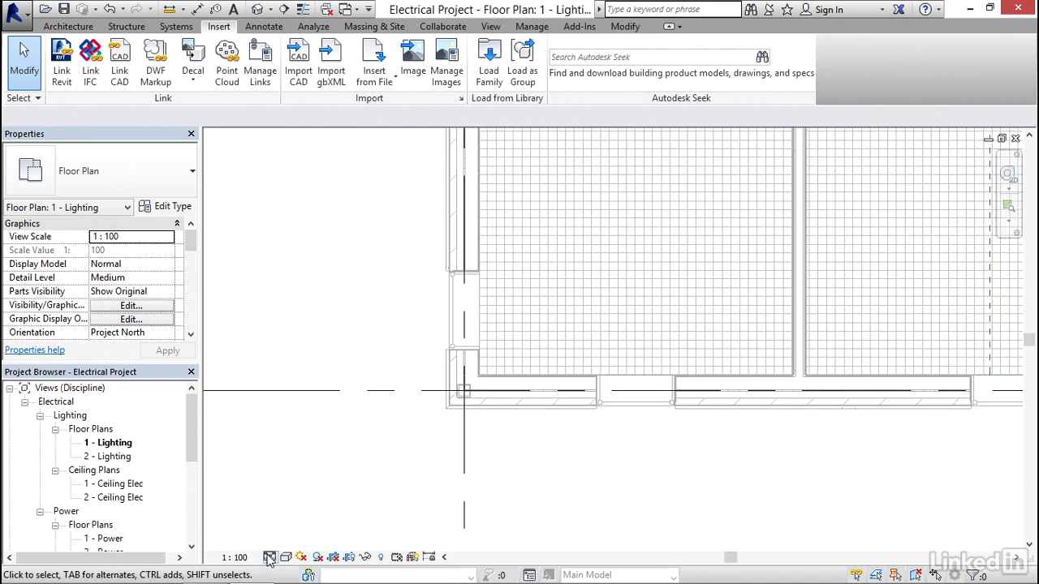
{"action": "left_click", "coordinate": [269, 558]}
{"action": "left_click", "coordinate": [295, 512]}
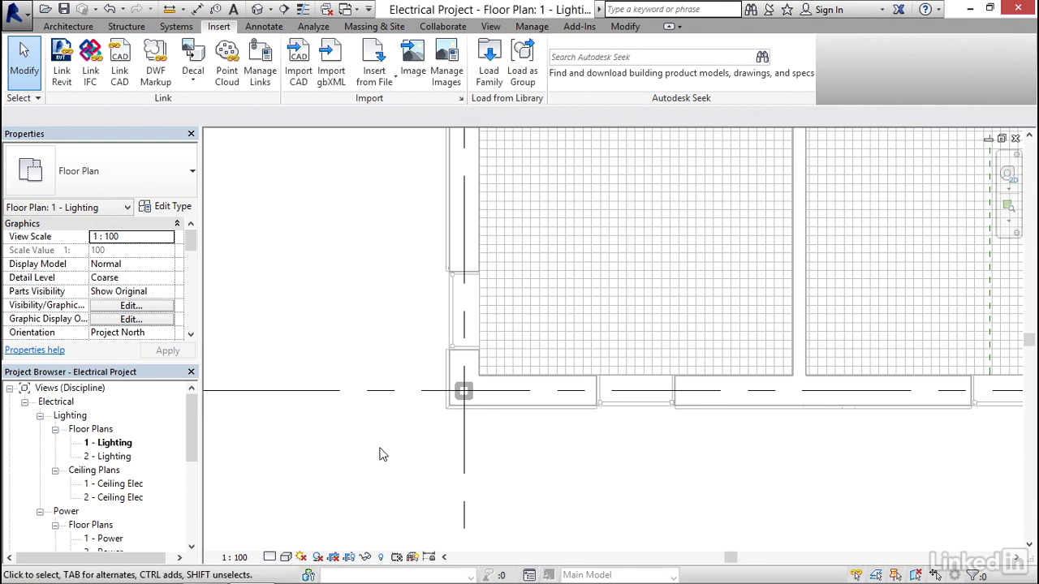
{"action": "left_click", "coordinate": [269, 559]}
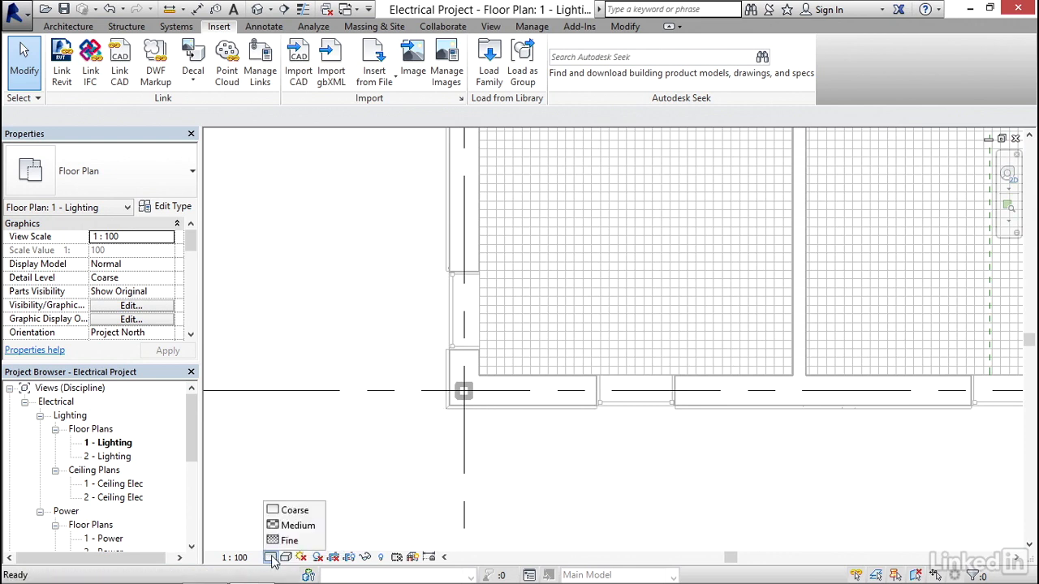
{"action": "left_click", "coordinate": [295, 526]}
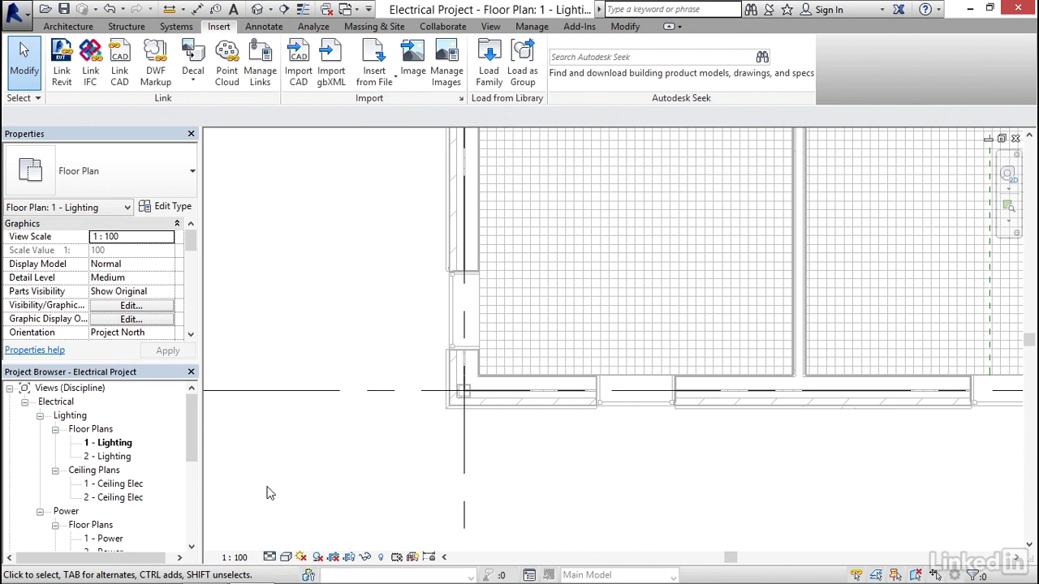
Check the visual style options for the 1 - Lighting floor plan and return to the overview of the whole building
{"action": "left_click", "coordinate": [285, 558]}
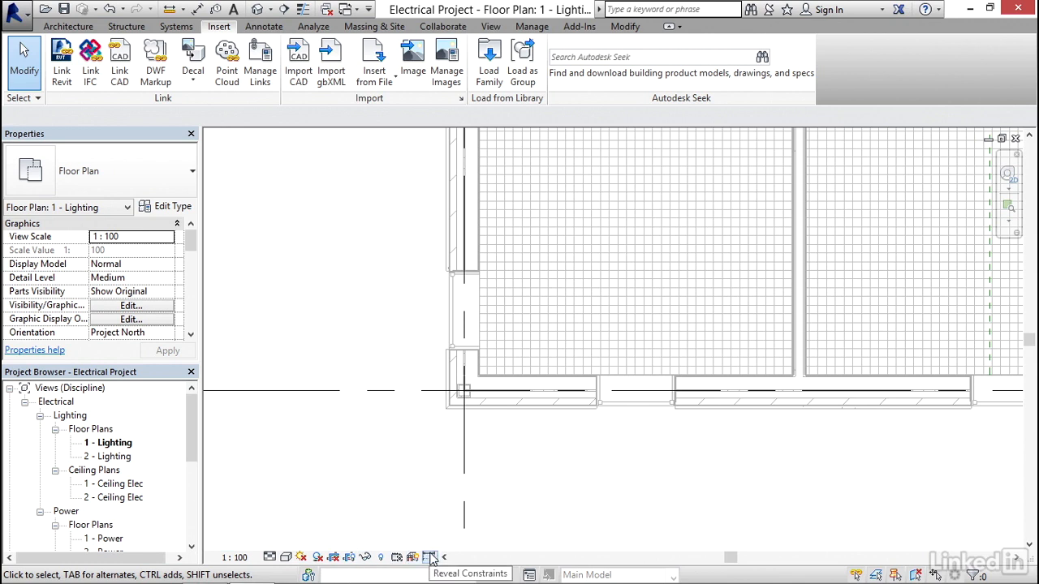
{"action": "scroll", "coordinate": [531, 448], "scroll_direction": "down", "scroll_amount": 5}
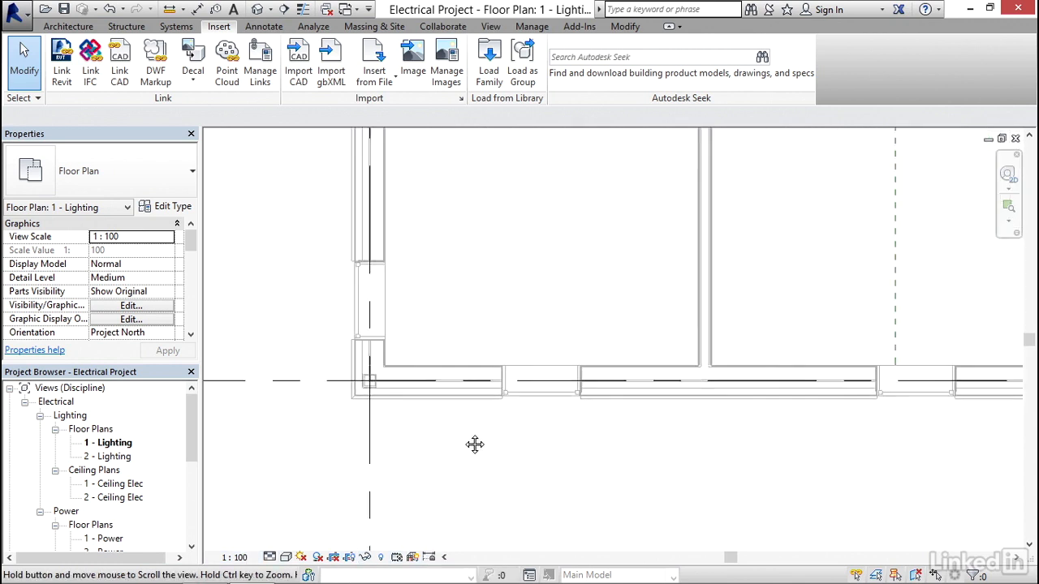
{"action": "scroll", "coordinate": [438, 420], "scroll_direction": "down", "scroll_amount": 5}
{"action": "middle_click_drag", "start_coordinate": [470, 362], "coordinate": [637, 335]}
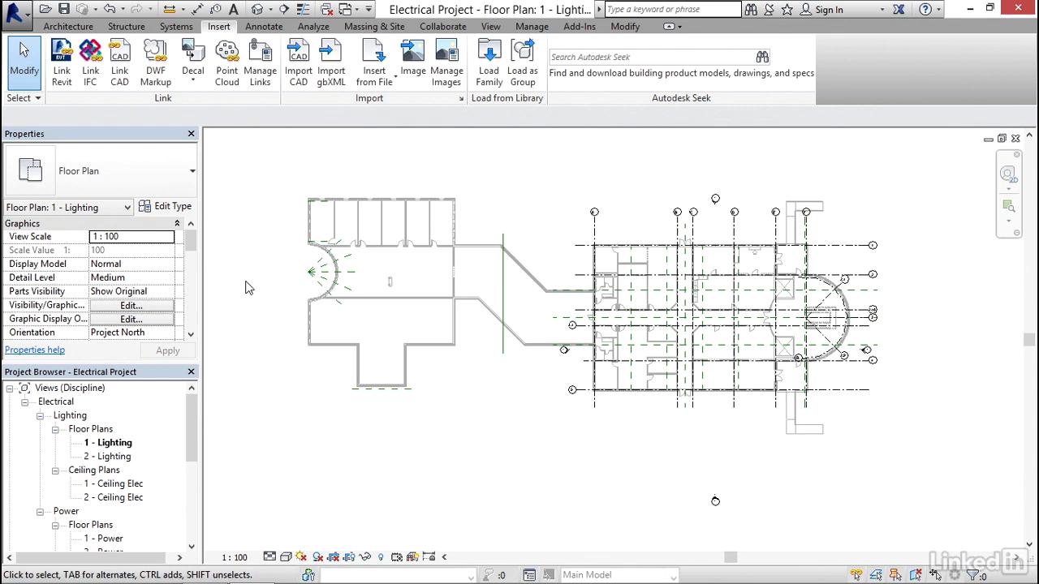